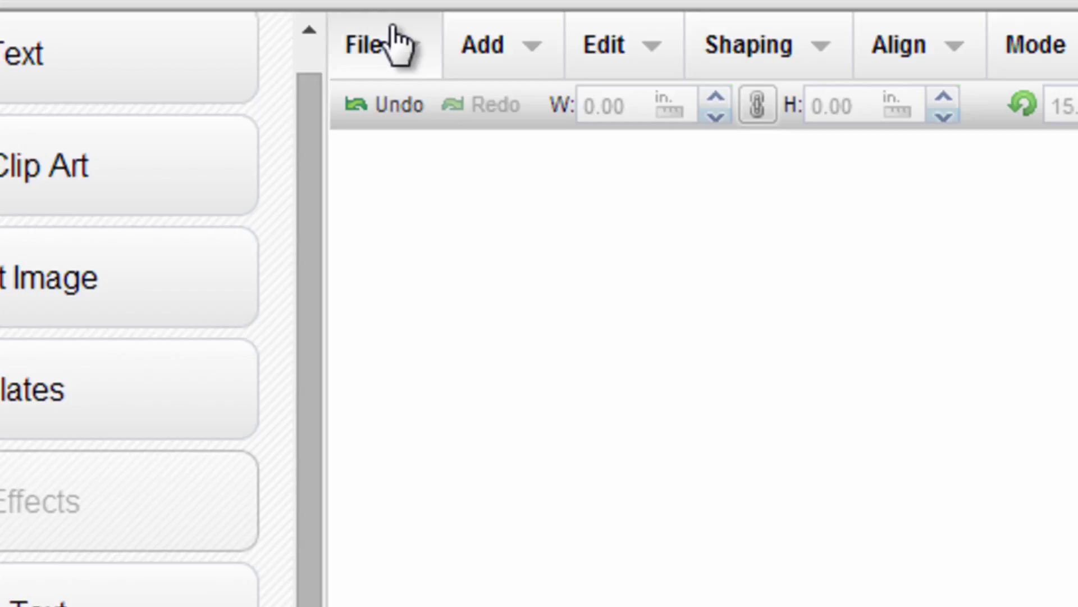
- Export the LH MUSTANGS design as a JPEG named 'LH Design 1'
click(397, 43)
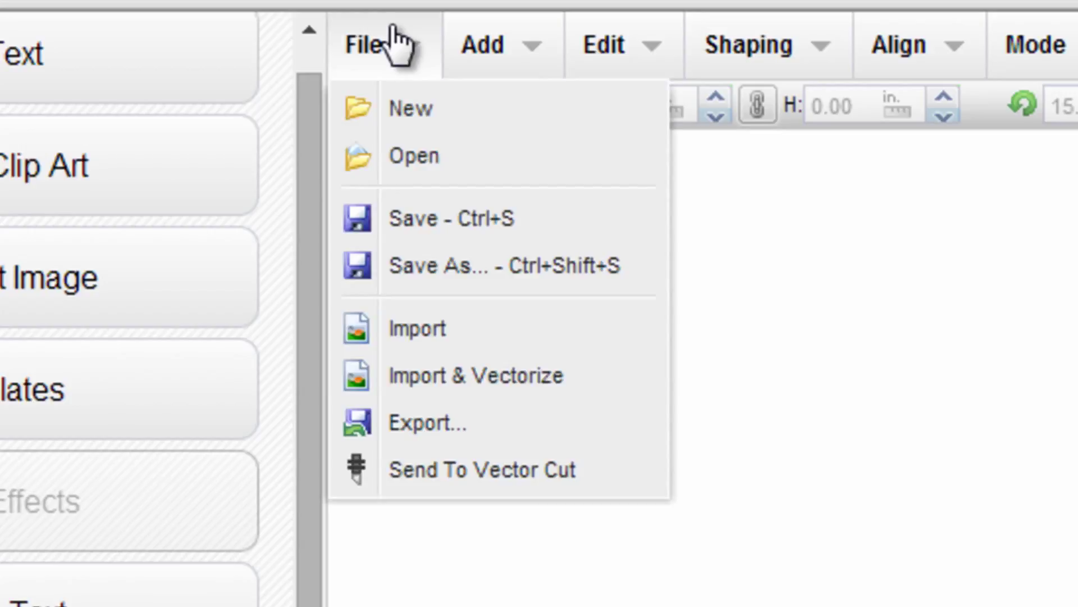
click(471, 430)
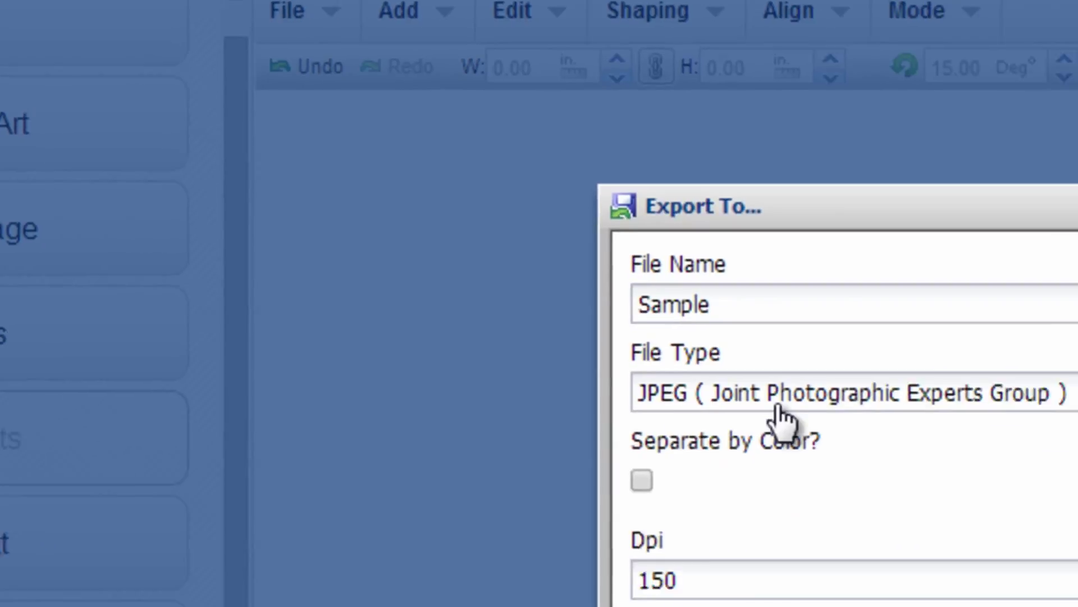
click(887, 465)
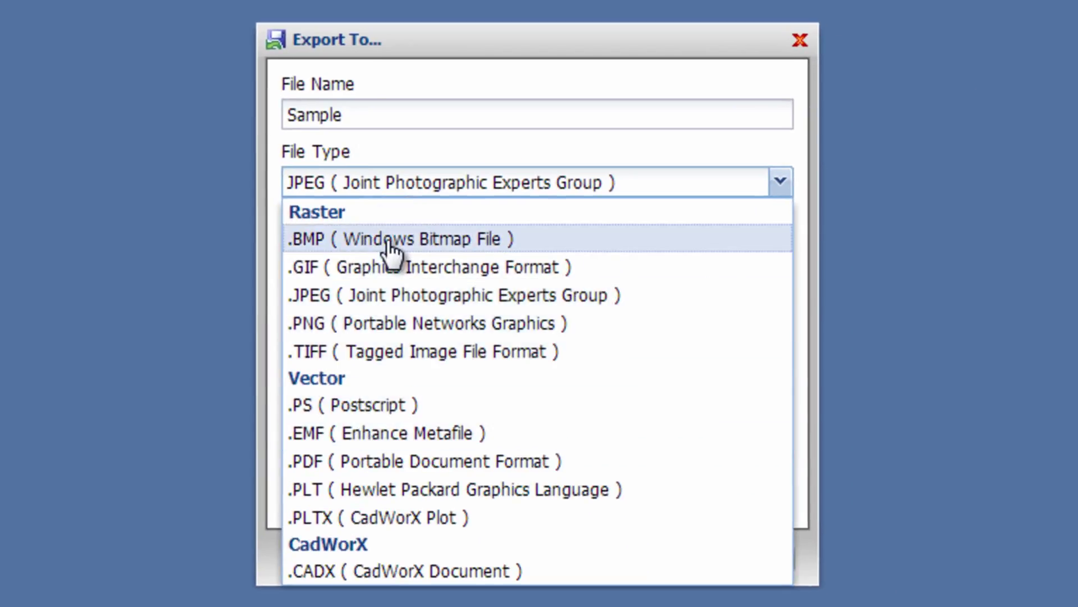
click(391, 296)
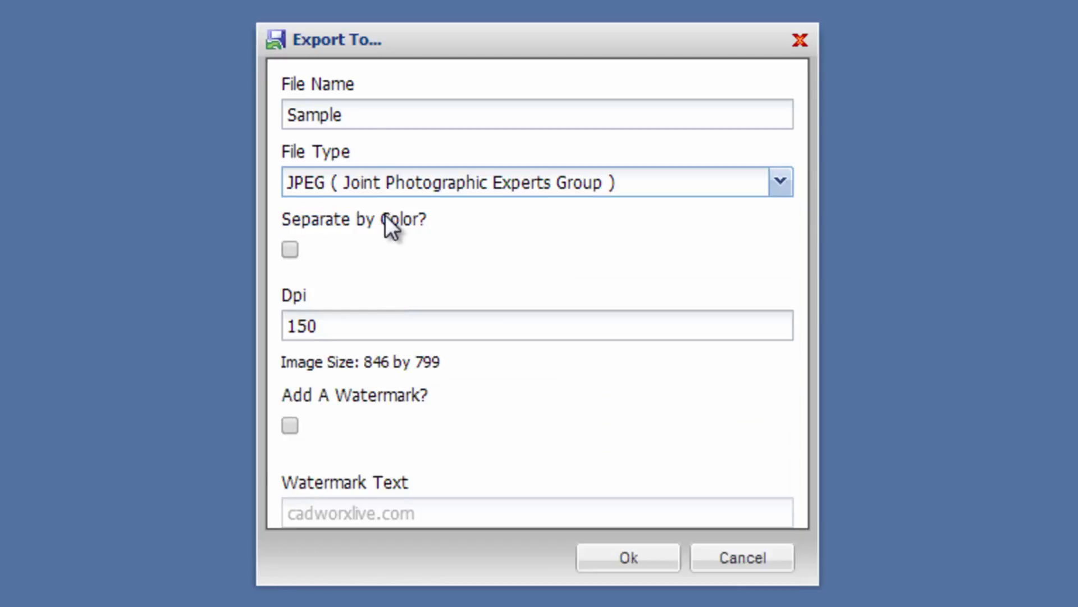
click(365, 119)
drag(368, 122, 282, 118)
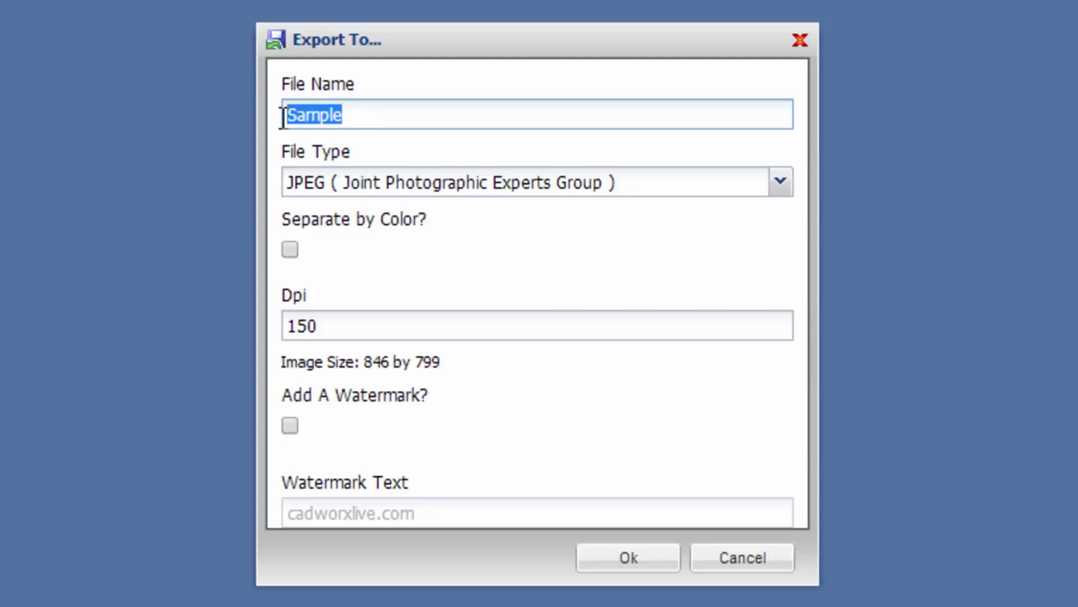
text(LH )
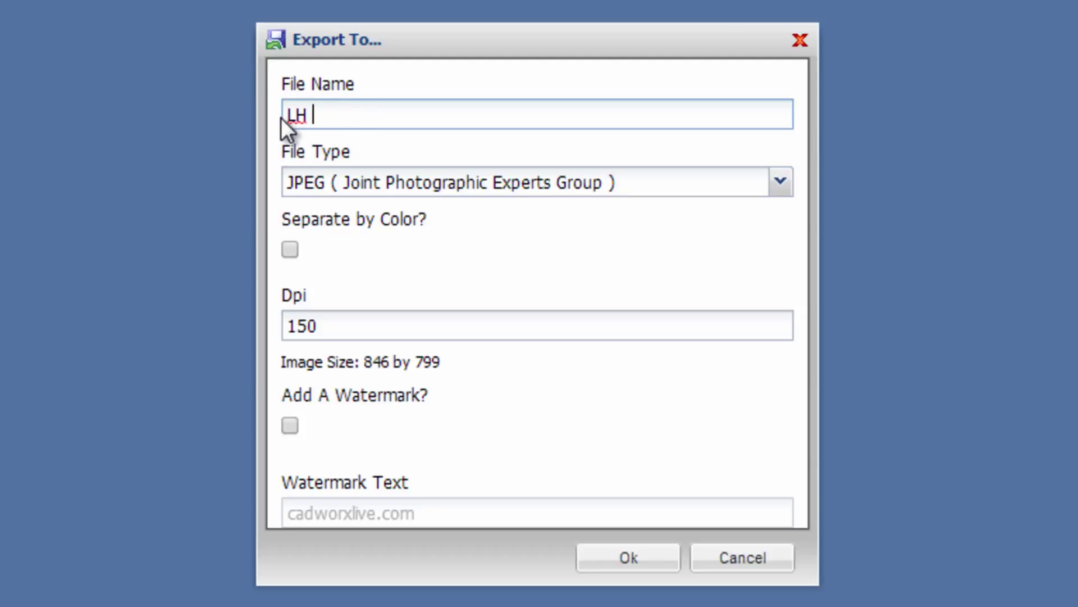
text(Design 1)
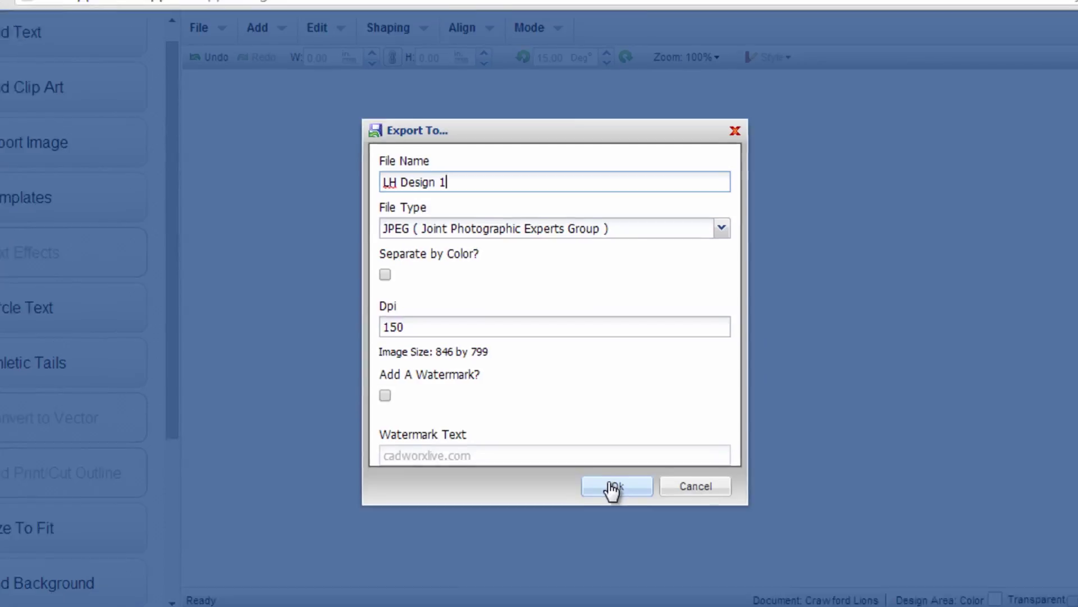
click(621, 558)
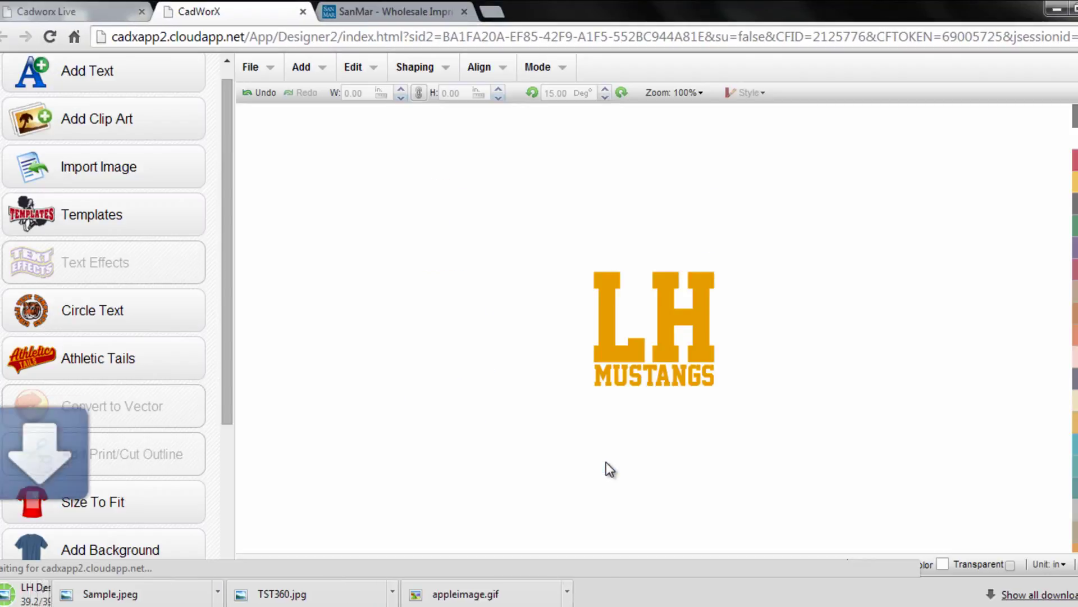
- Open the downloaded LH Design 1 image from the downloads bar
drag(41, 597, 110, 599)
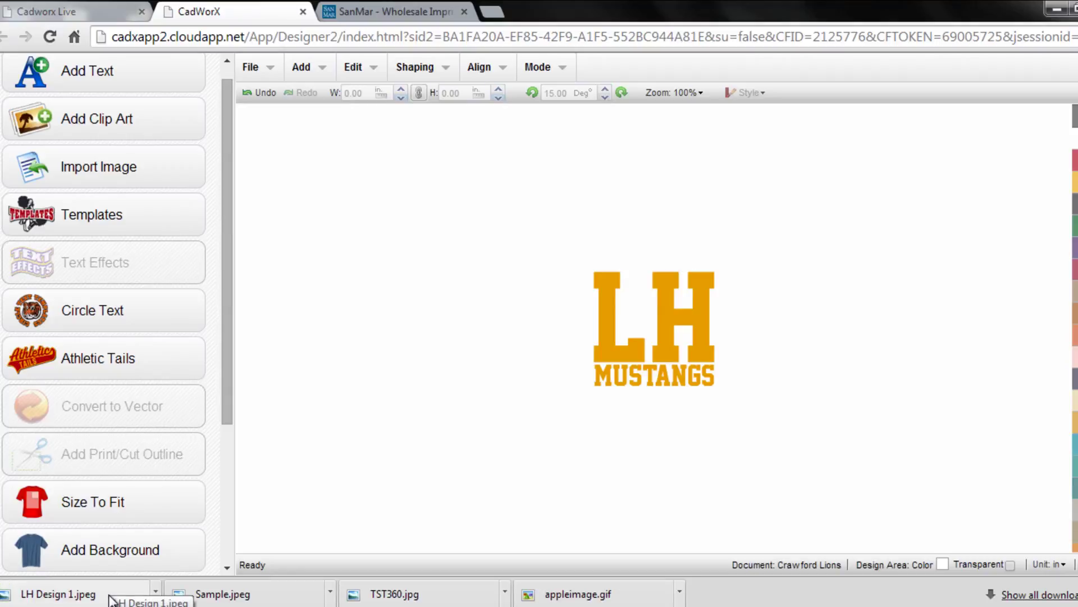
drag(111, 599, 96, 602)
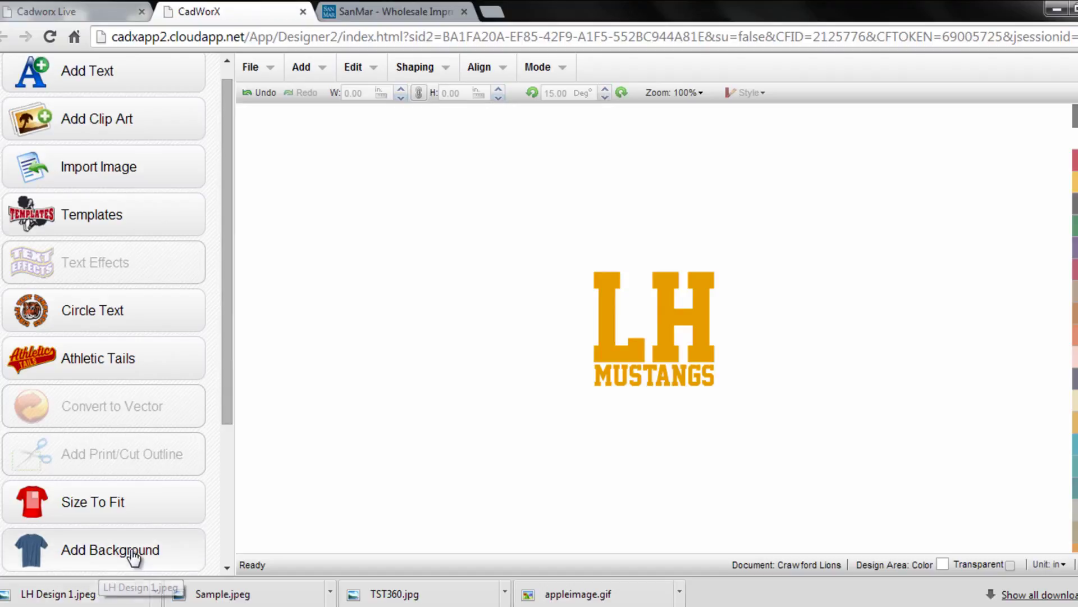
click(41, 597)
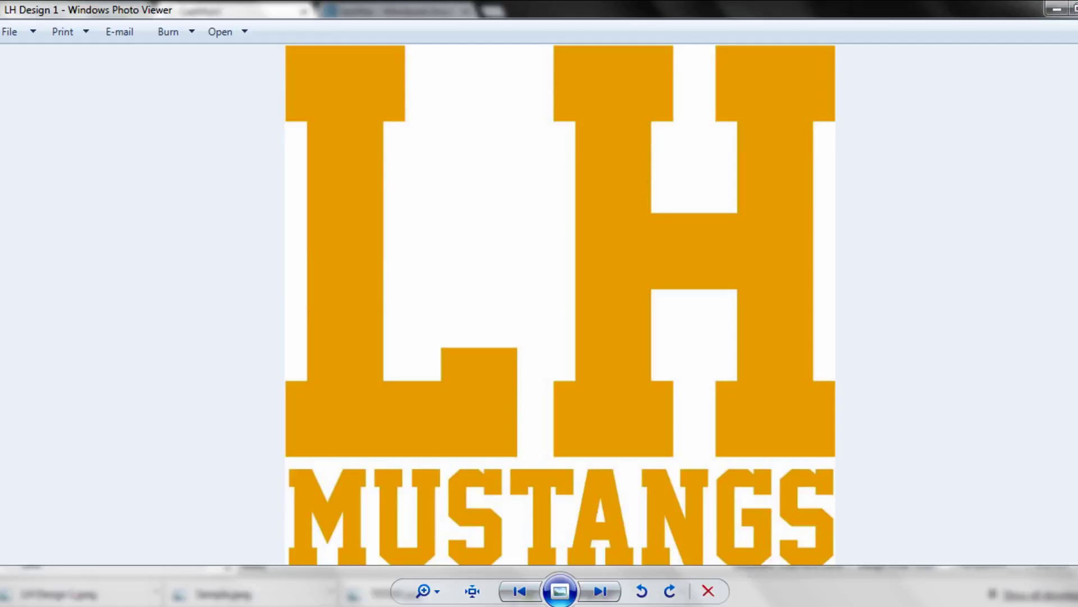
- Close Windows Photo Viewer after reviewing LH Design 1 with Alt+F4
key(alt+F4)
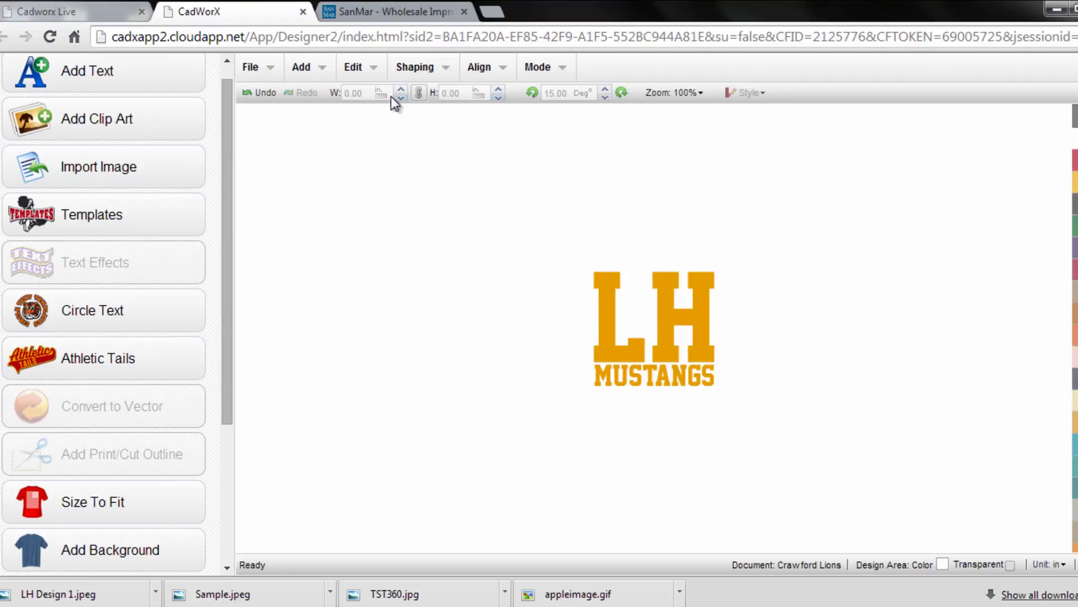
- Show the TST360 tee in Purple Heather on the SanMar product page
click(396, 12)
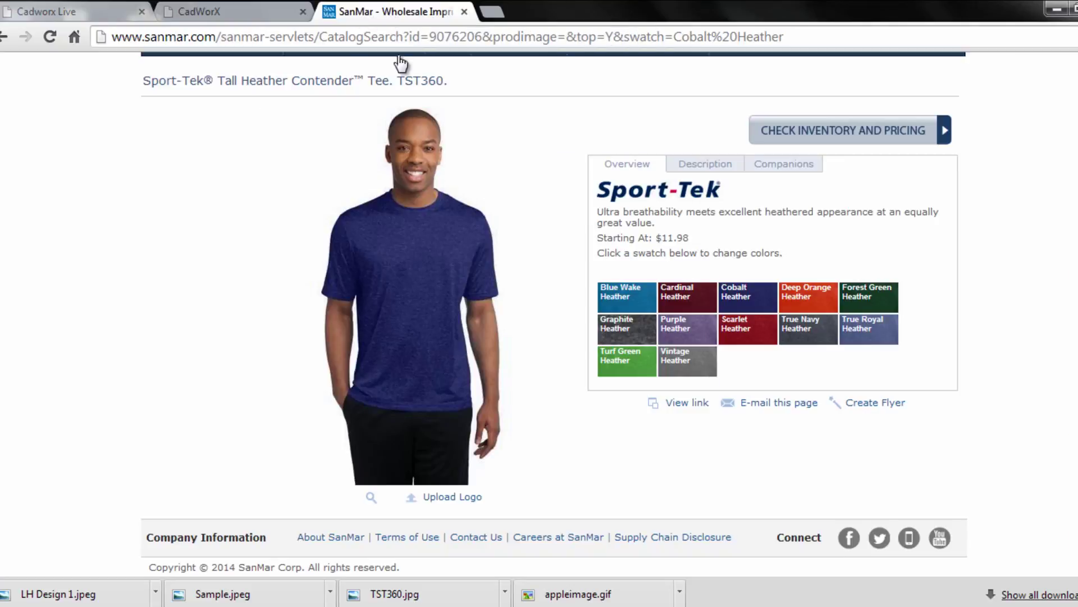
click(695, 330)
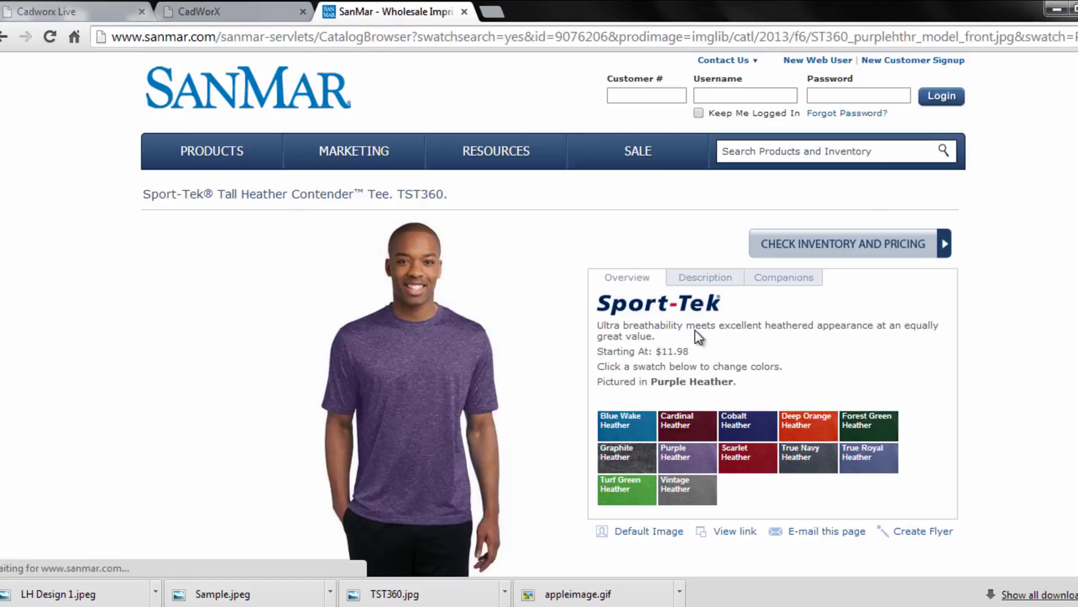
scroll(499, 319, down, 2)
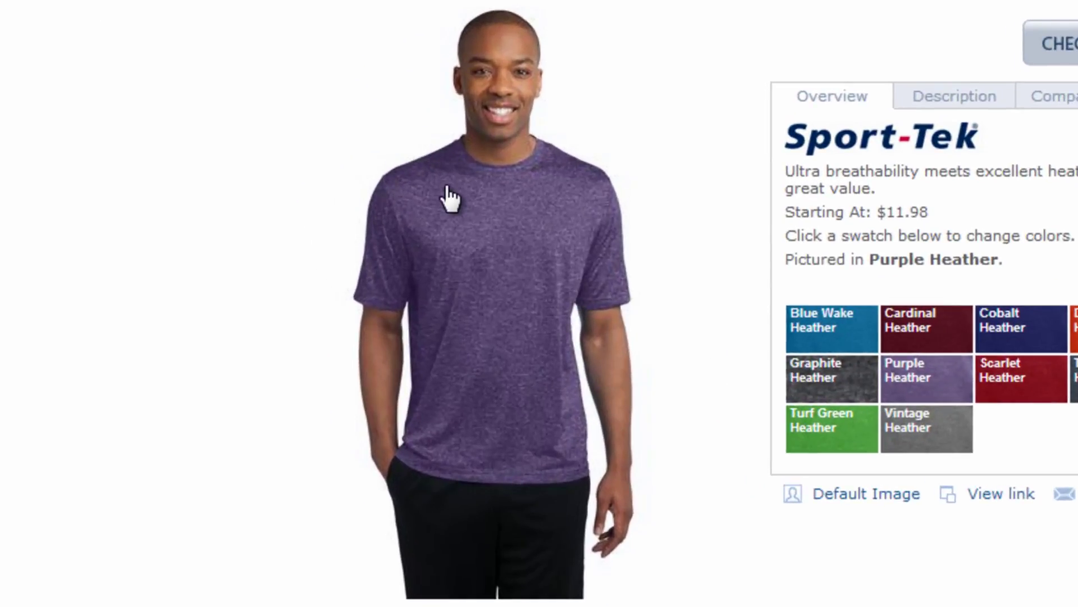
- Save the Purple Heather model photo to the Desktop as a JPEG
right_click(448, 187)
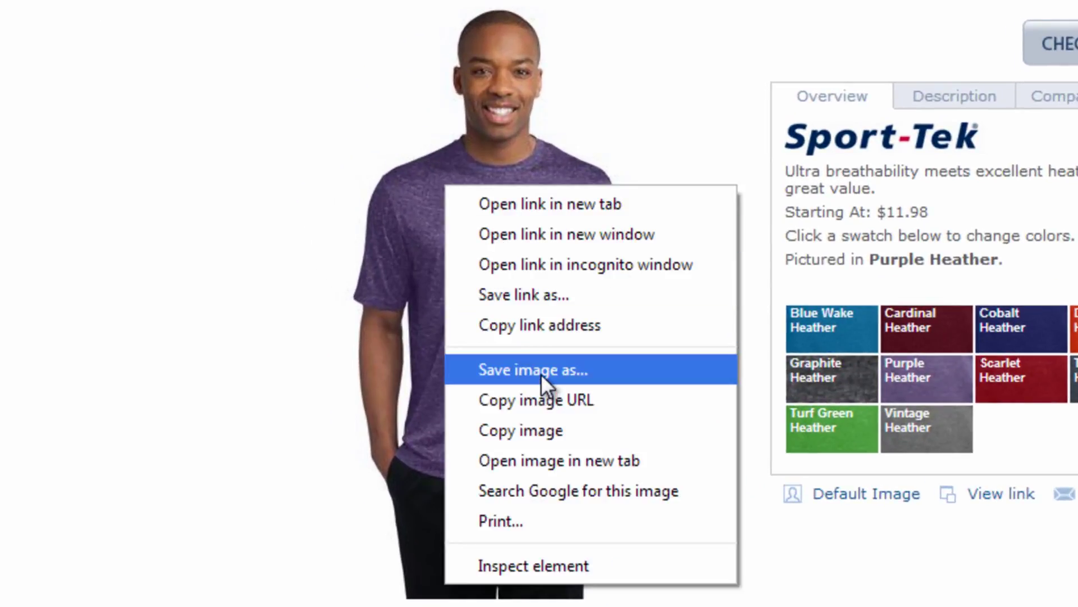
click(541, 373)
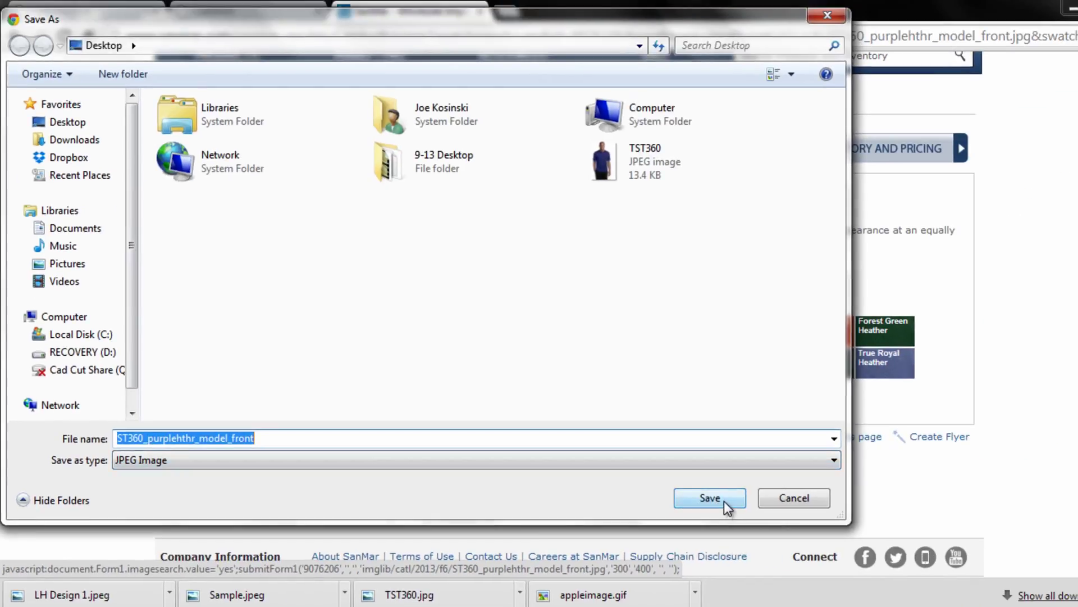
click(711, 498)
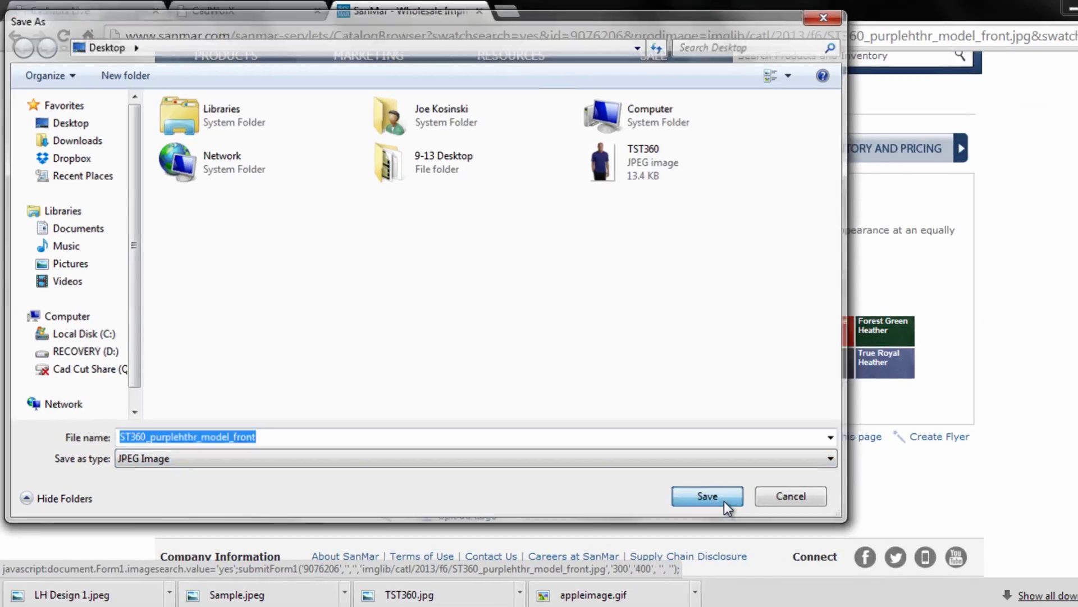
- Import the ST360_purplehthr_model_front photo from the Desktop into the LH MUSTANGS design
click(235, 9)
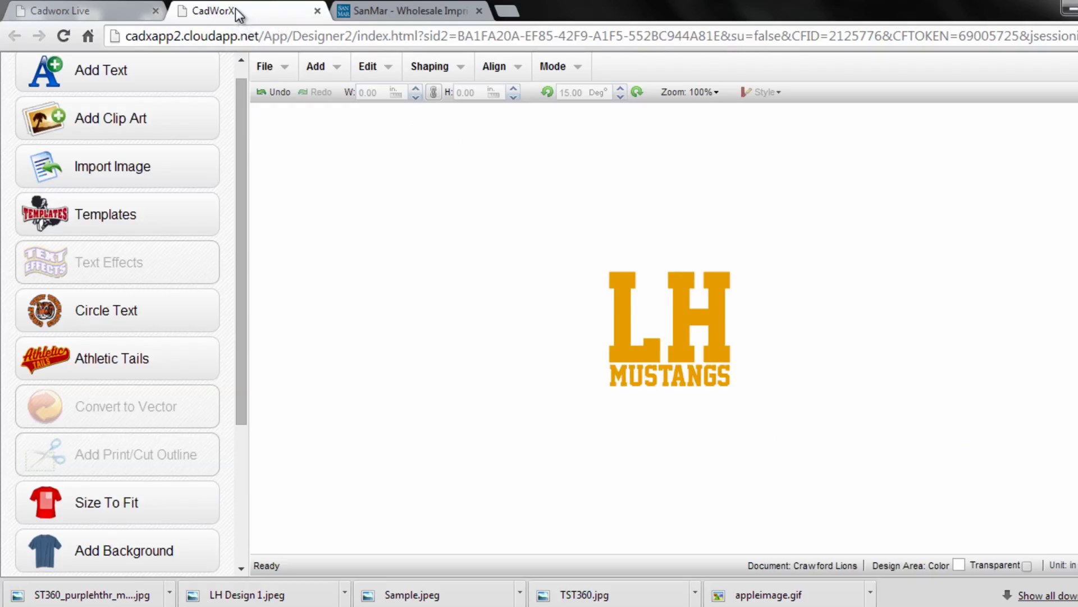
click(283, 67)
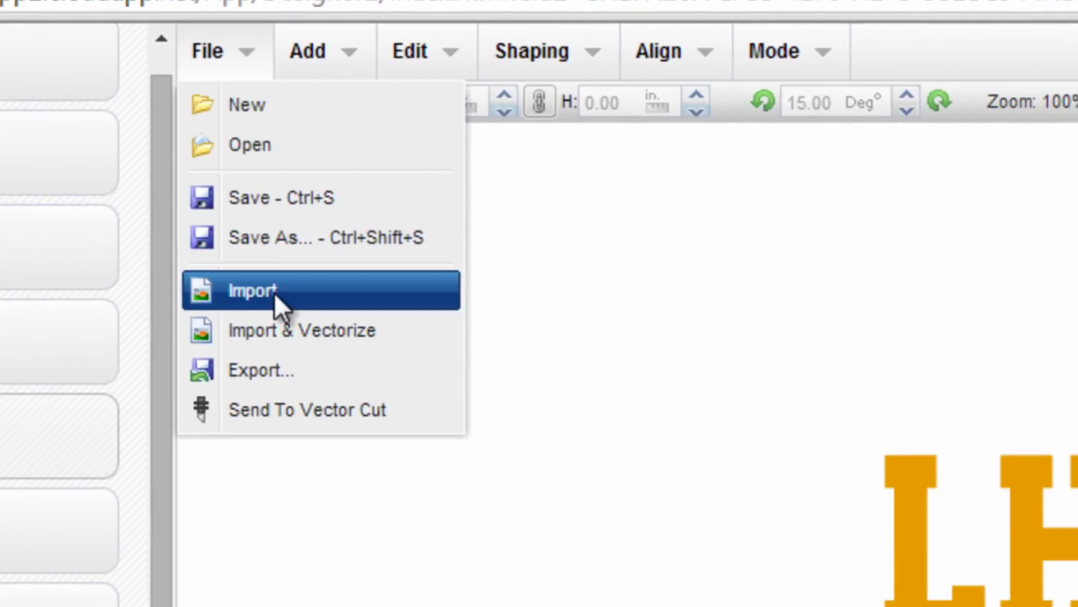
click(274, 291)
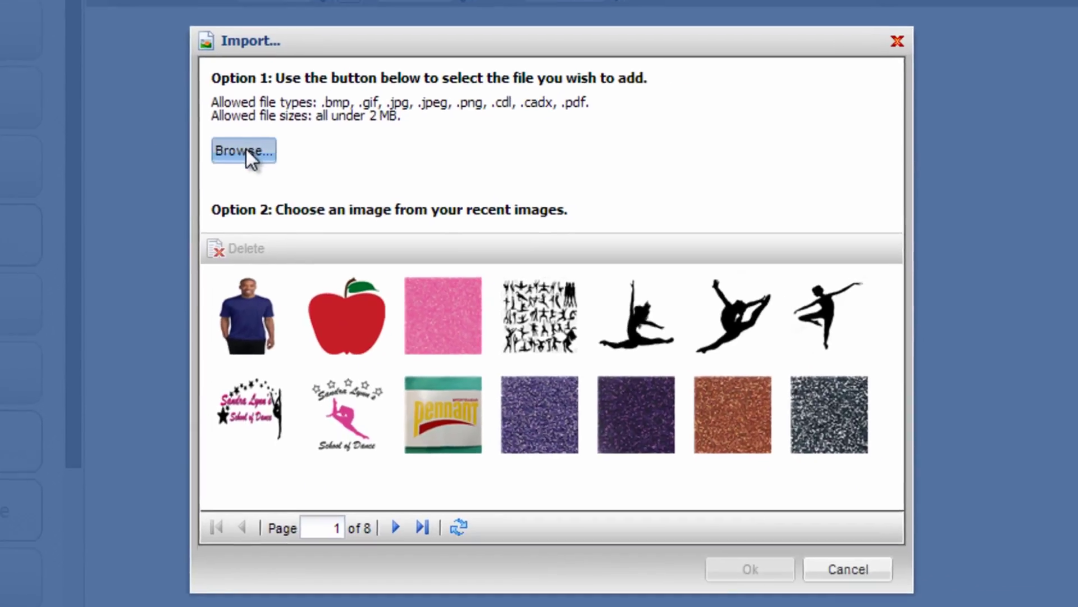
click(210, 141)
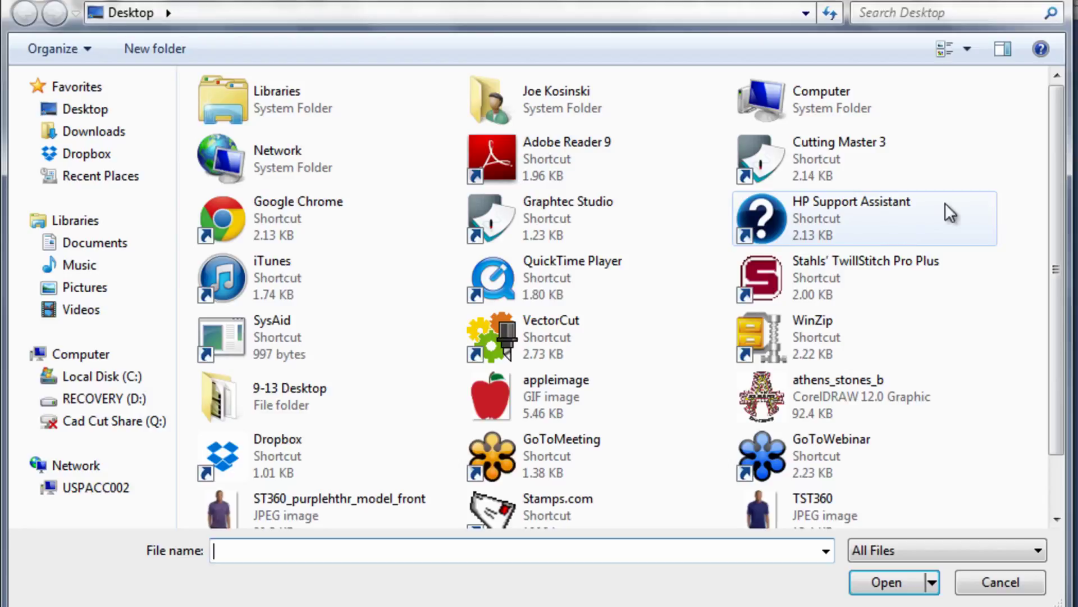
drag(1061, 170, 1054, 270)
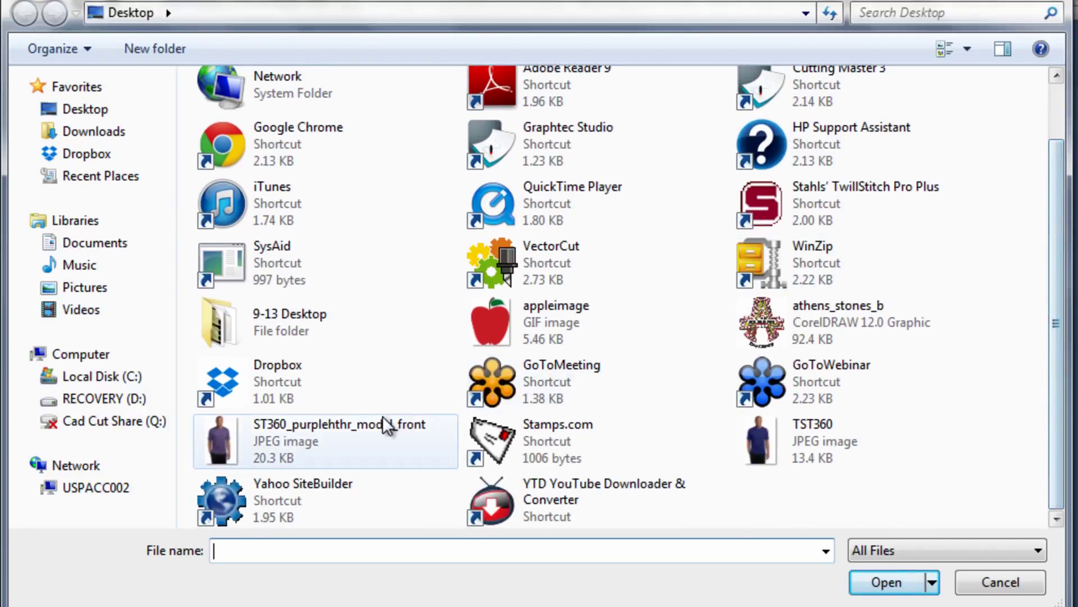
click(264, 440)
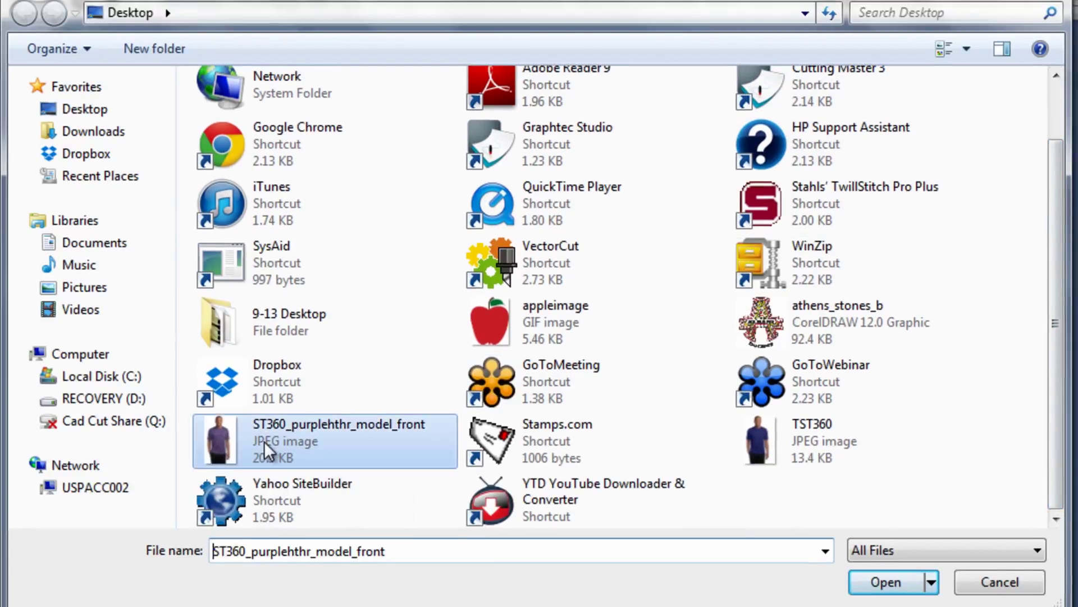
double_click(264, 440)
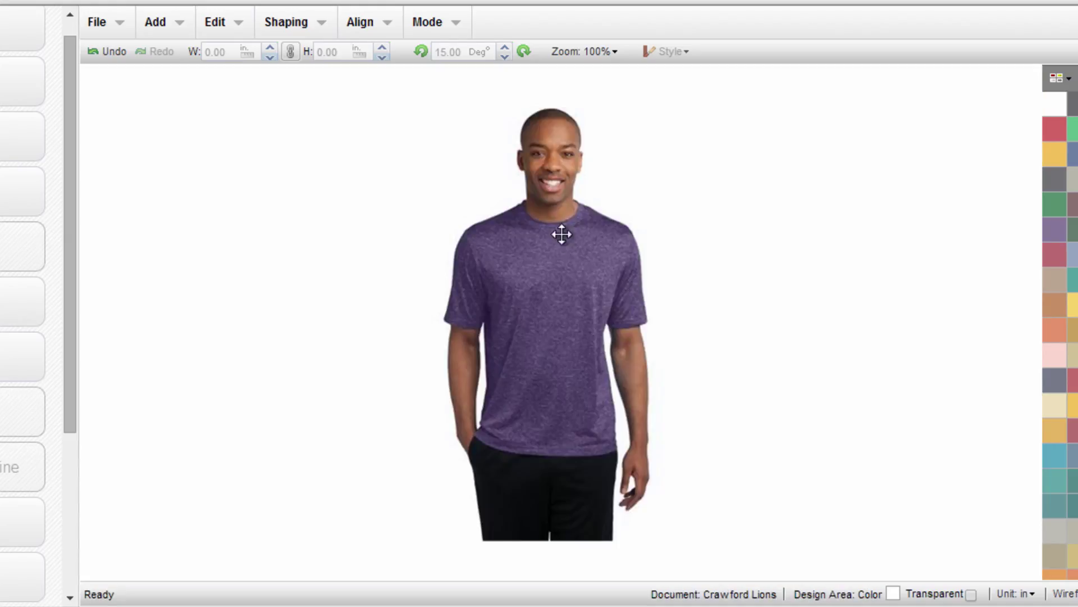
click(561, 233)
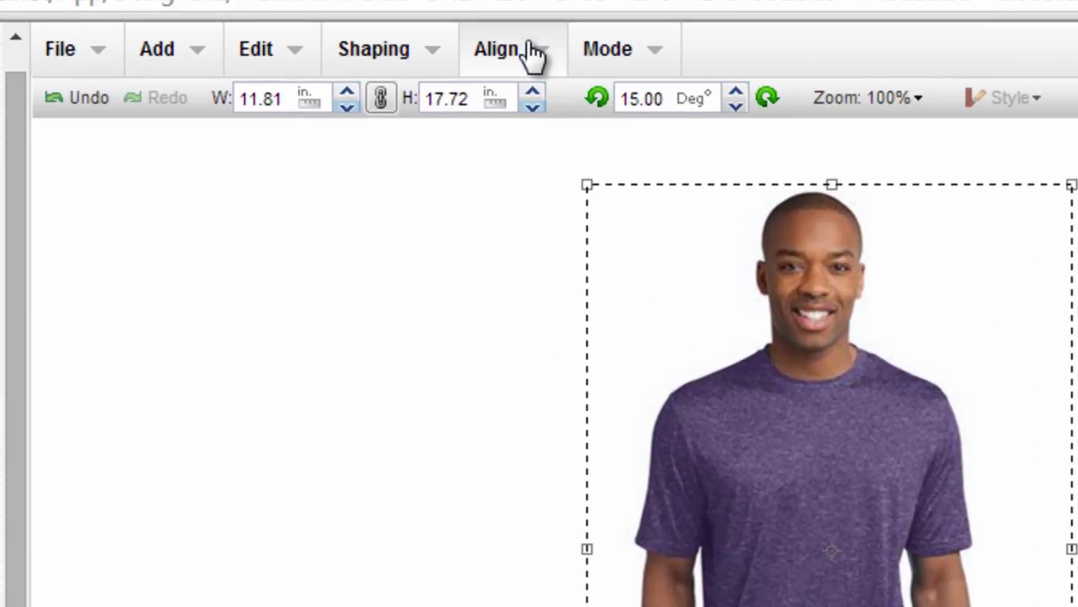
- Send the model photo to the back, behind the LH MUSTANGS design
click(532, 55)
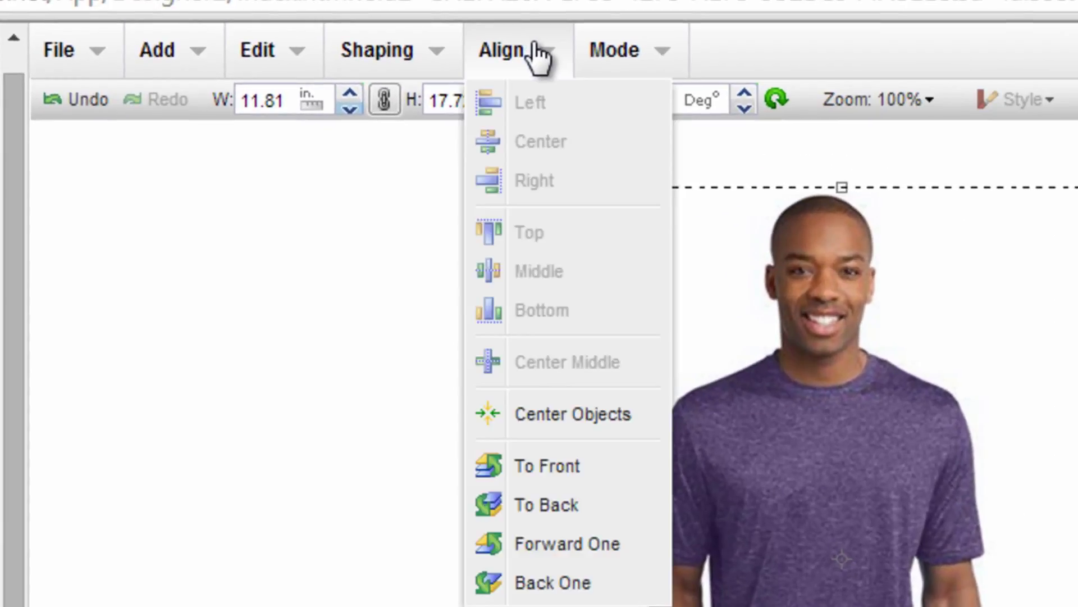
click(565, 505)
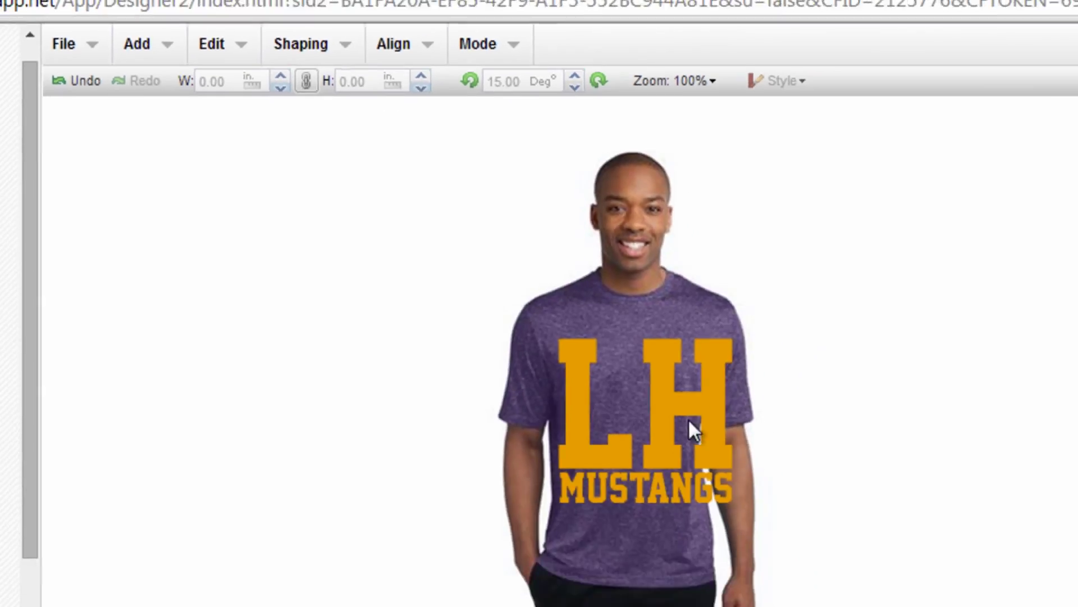
click(949, 534)
click(524, 604)
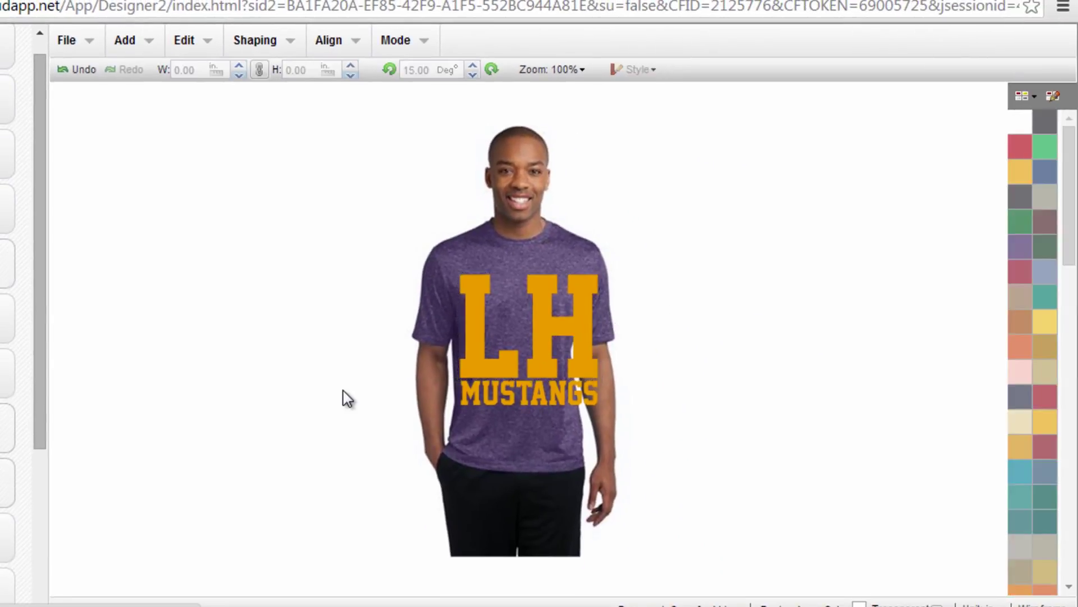
- Scale the LH MUSTANGS design down to 3.46 × 3.27 in on the chest
drag(421, 387, 662, 248)
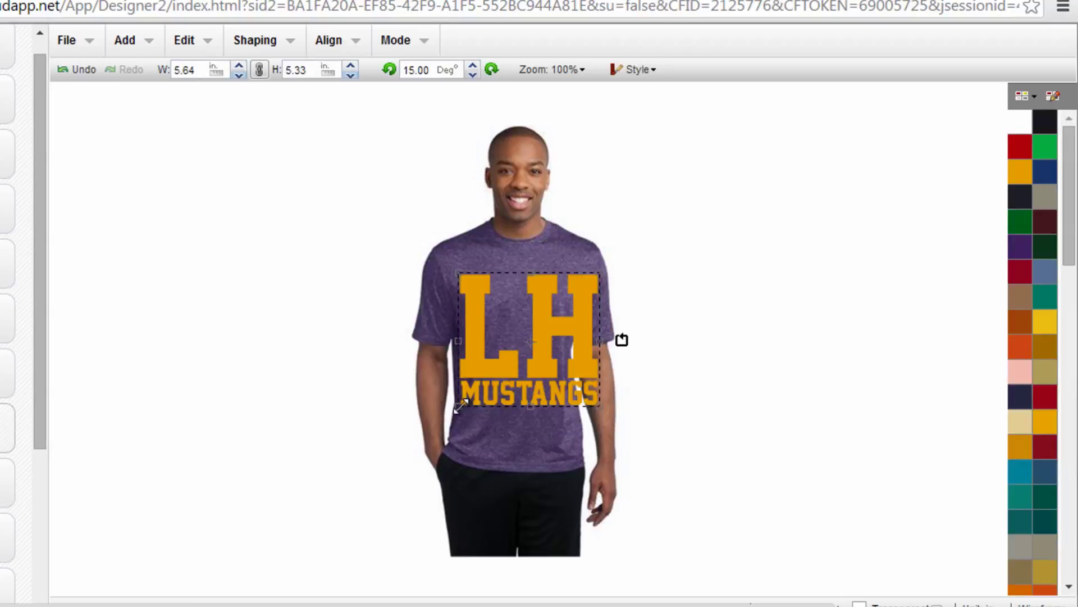
drag(475, 395, 518, 311)
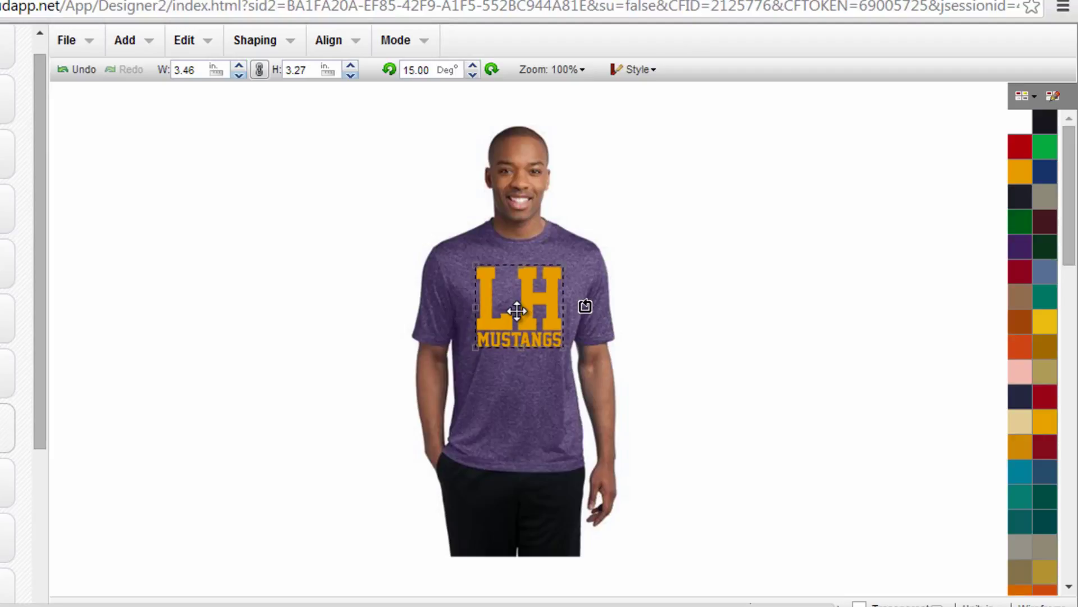
click(354, 324)
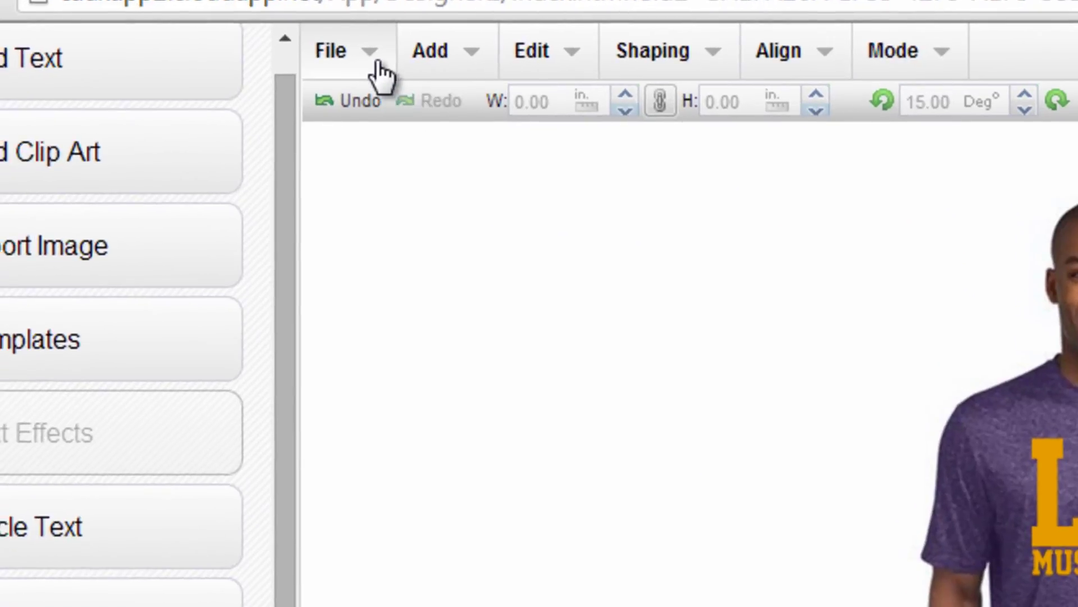
click(90, 42)
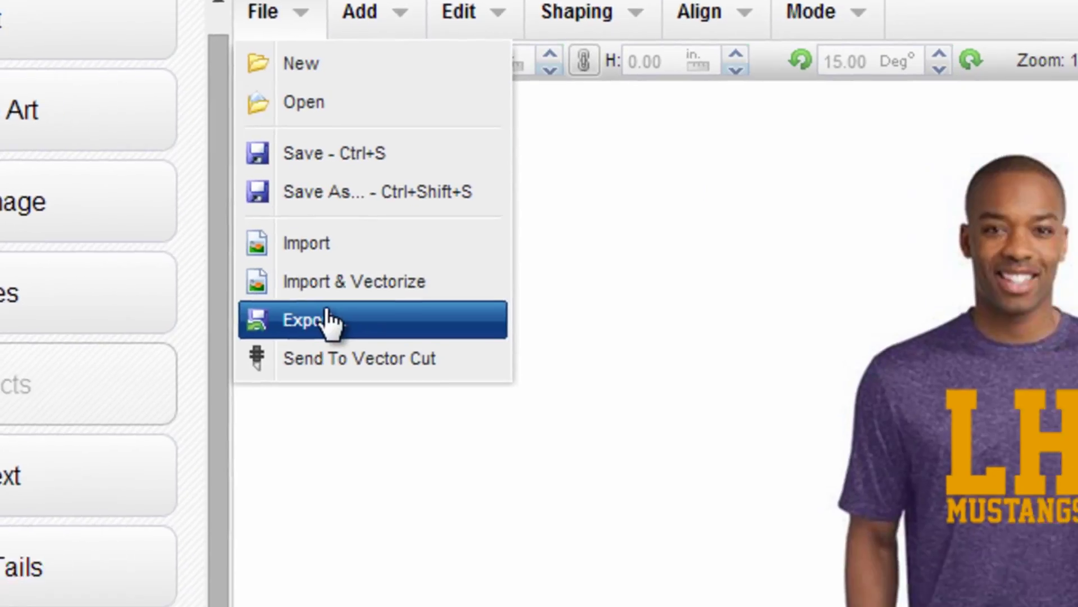
- Export the mockup as JPEG 'LH Design 1 w model' with an 'ABC TEES' watermark
click(386, 367)
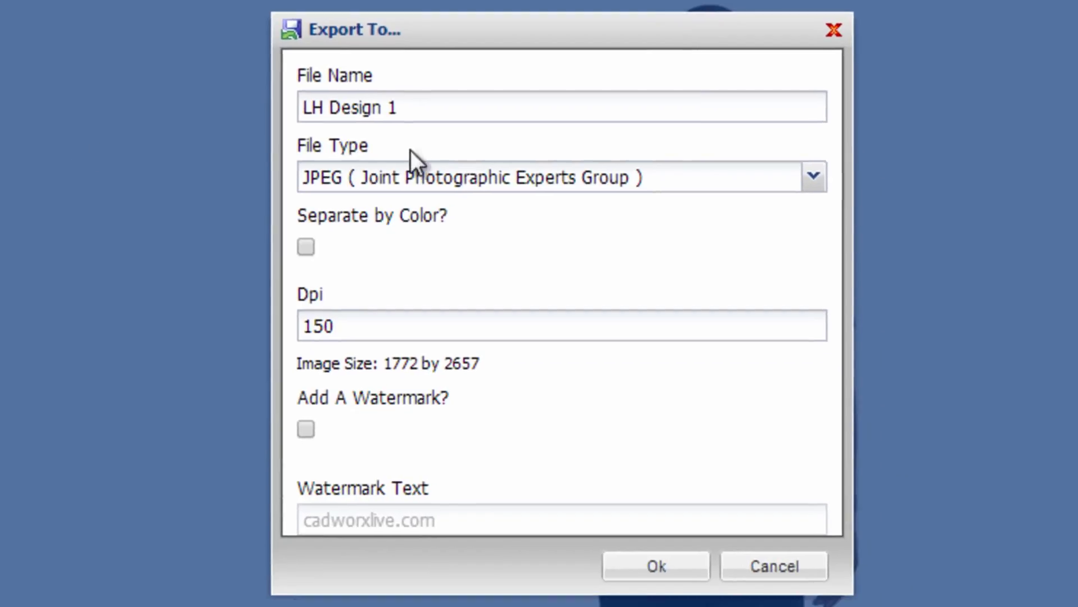
click(464, 128)
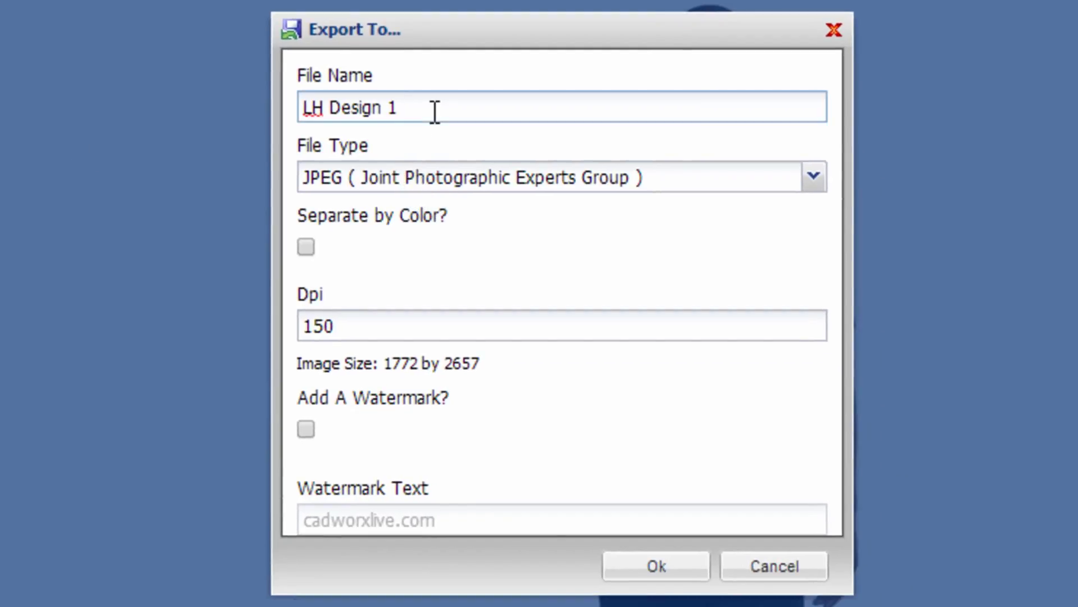
text(w model)
click(306, 430)
drag(494, 522, 255, 527)
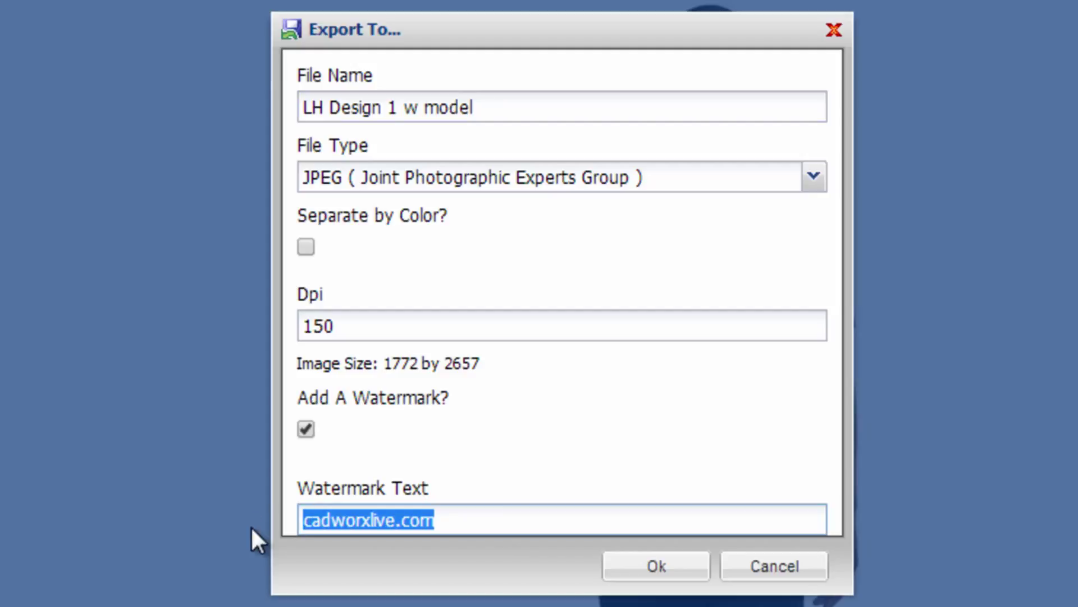
text(ABC )
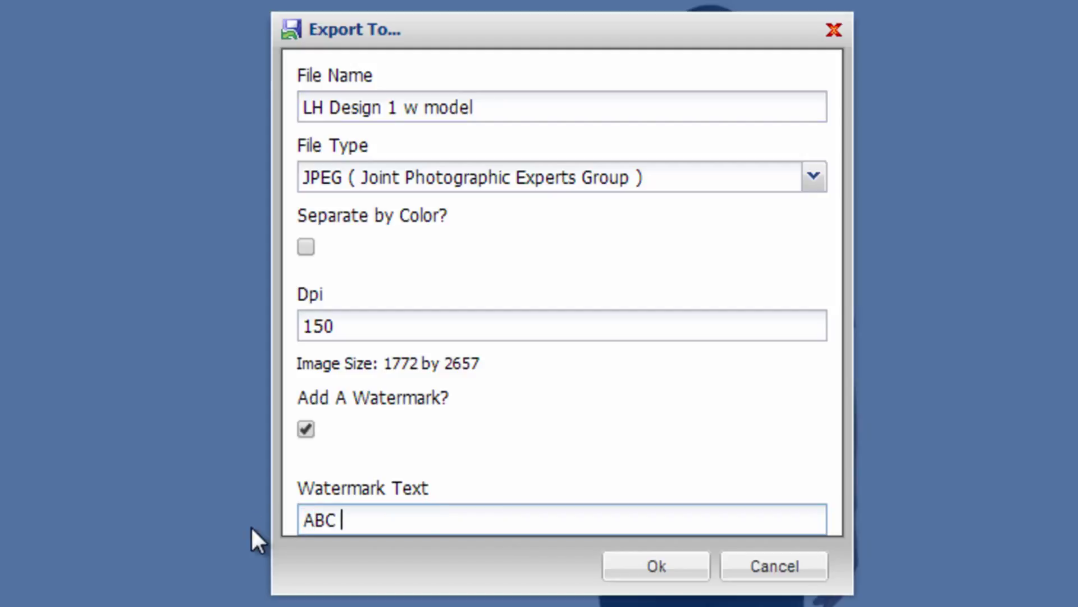
text(TEES)
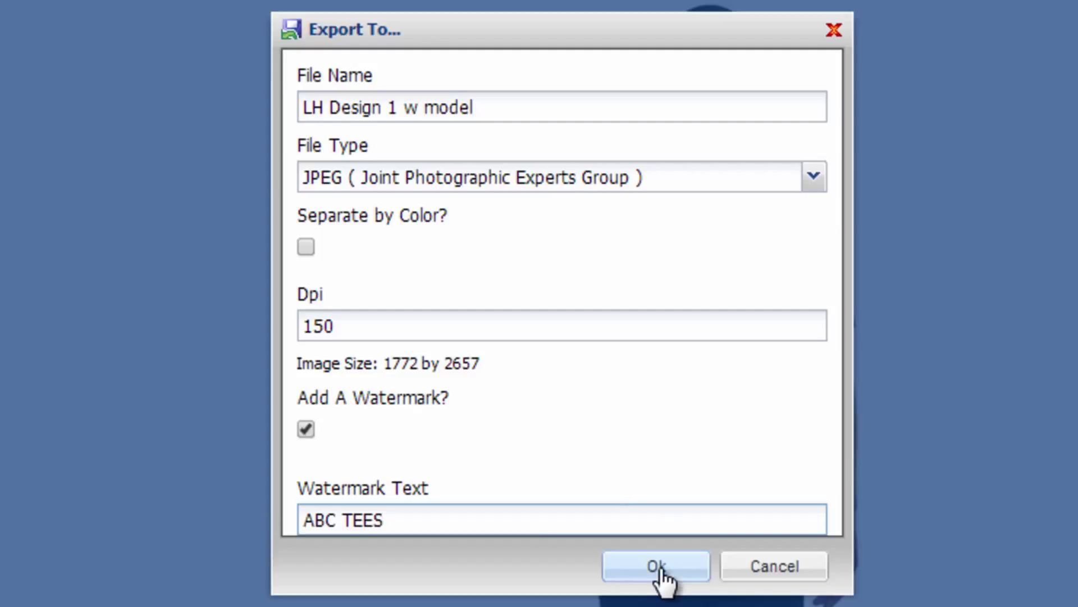
click(657, 567)
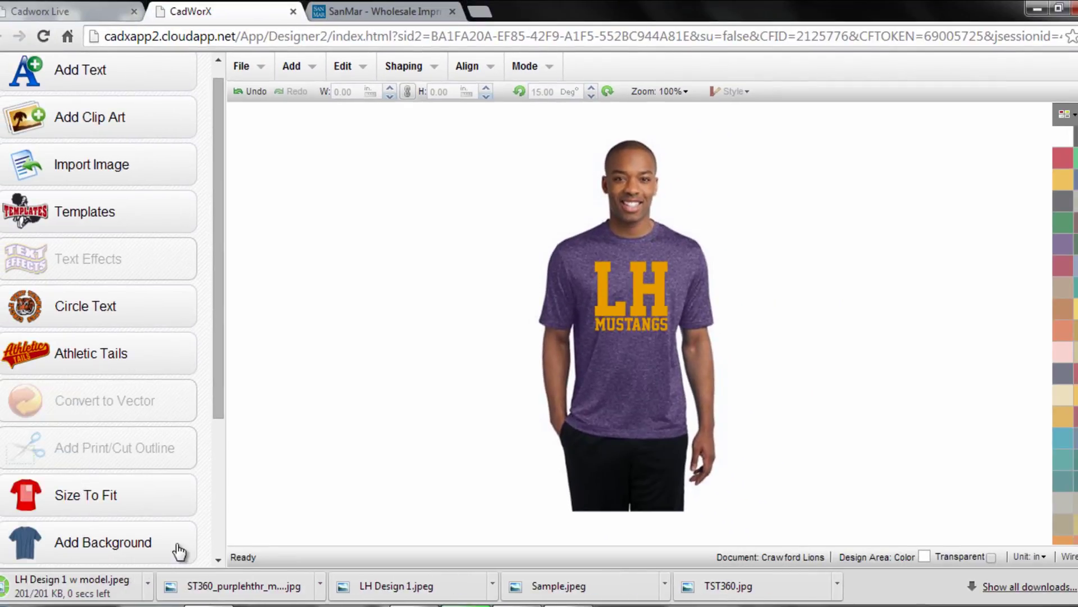
- Open the downloaded LH Design 1 w model.jpeg proof
click(111, 587)
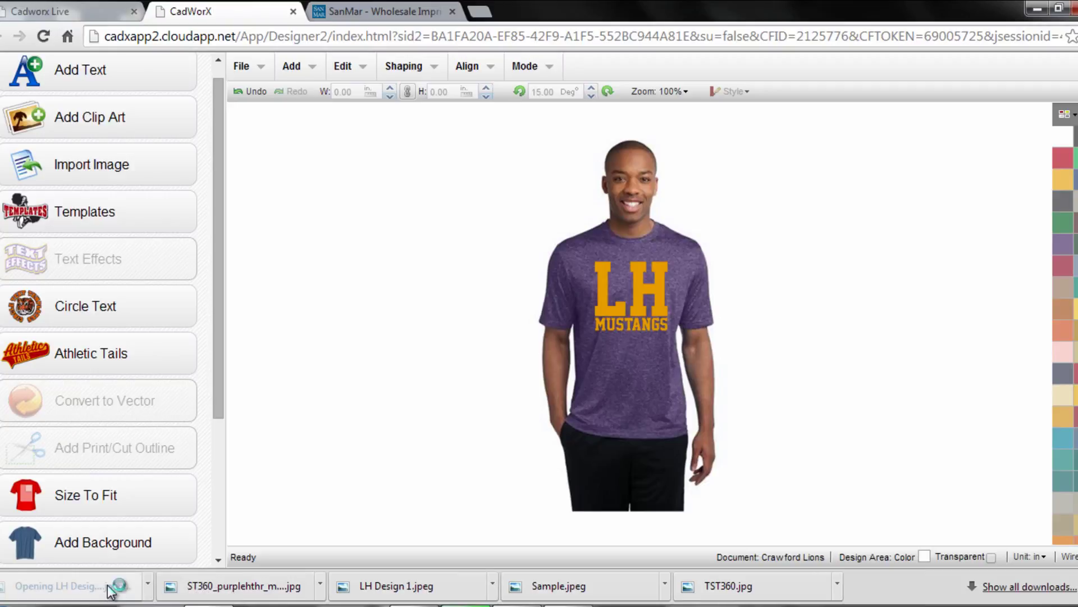